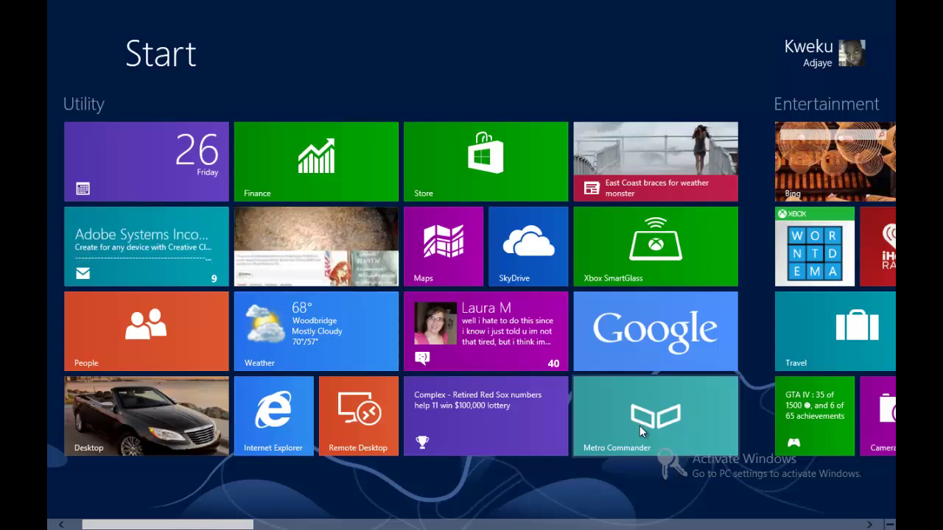
- Launch Metro Commander from its tile on the Windows 8 Start screen
click(641, 425)
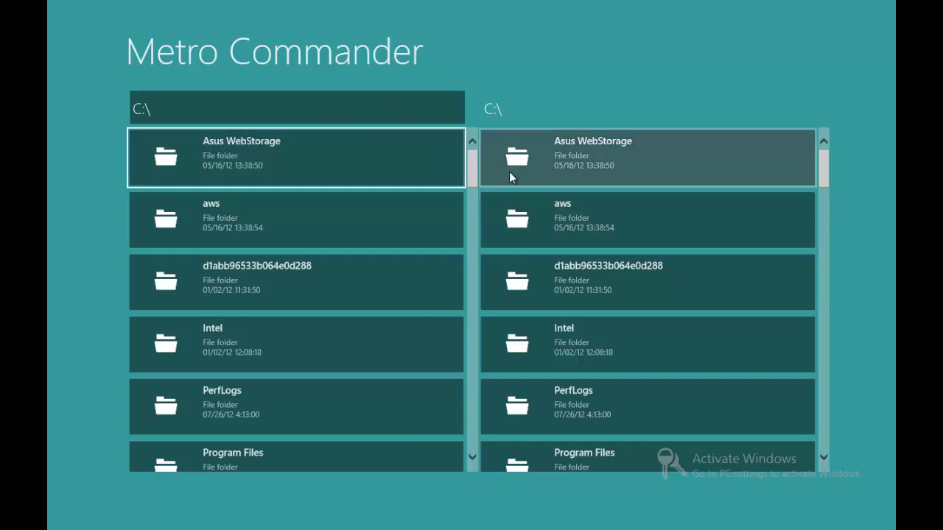
- Scroll through the left pane's C:\ listing, then jump back to its first item
scroll(449, 231, down, 1)
scroll(444, 234, down, 5)
scroll(441, 236, down, 4)
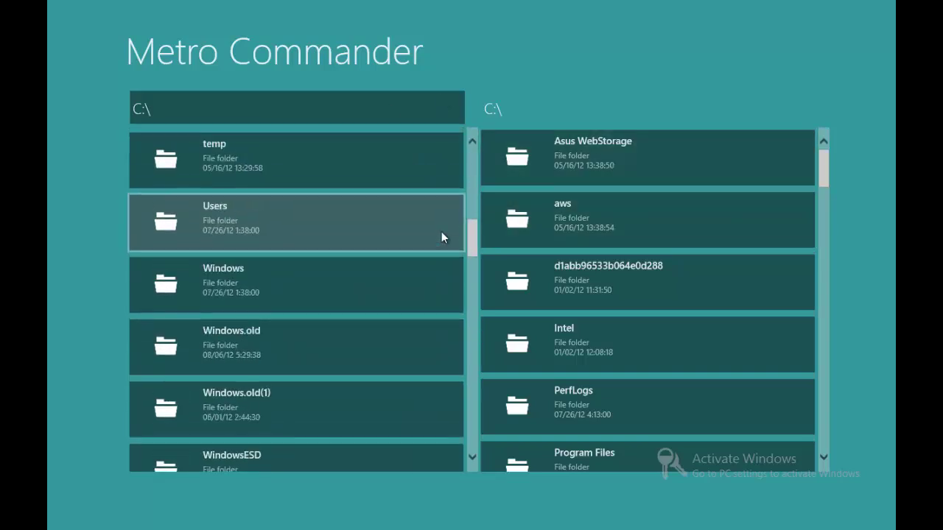
scroll(441, 236, down, 5)
scroll(441, 237, up, 8)
scroll(441, 231, up, 6)
scroll(295, 258, up, 4)
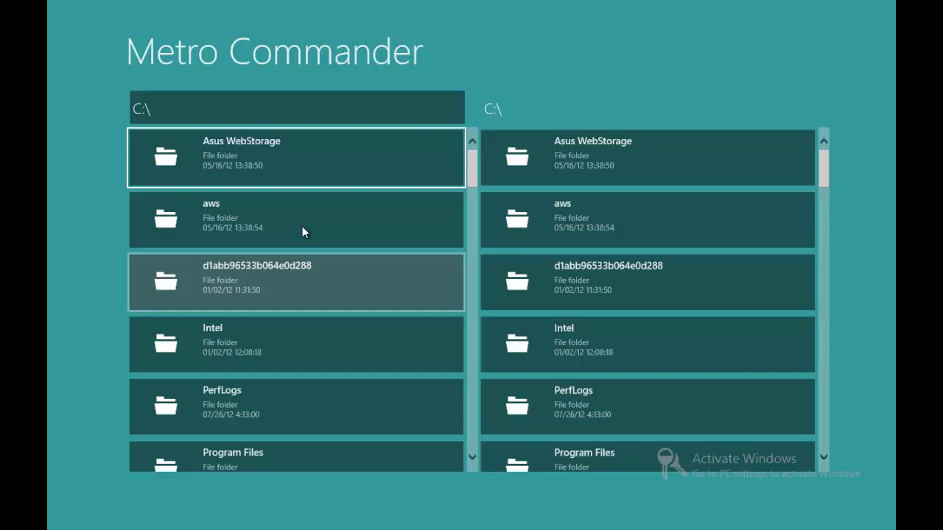
scroll(302, 236, down, 3)
scroll(302, 246, down, 7)
scroll(305, 246, down, 6)
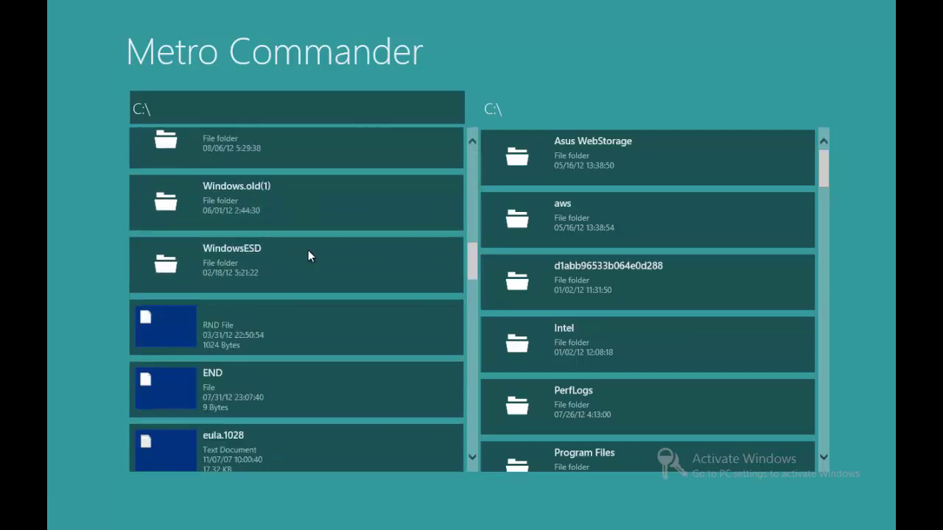
scroll(309, 257, down, 2)
scroll(309, 257, up, 1)
key(Home)
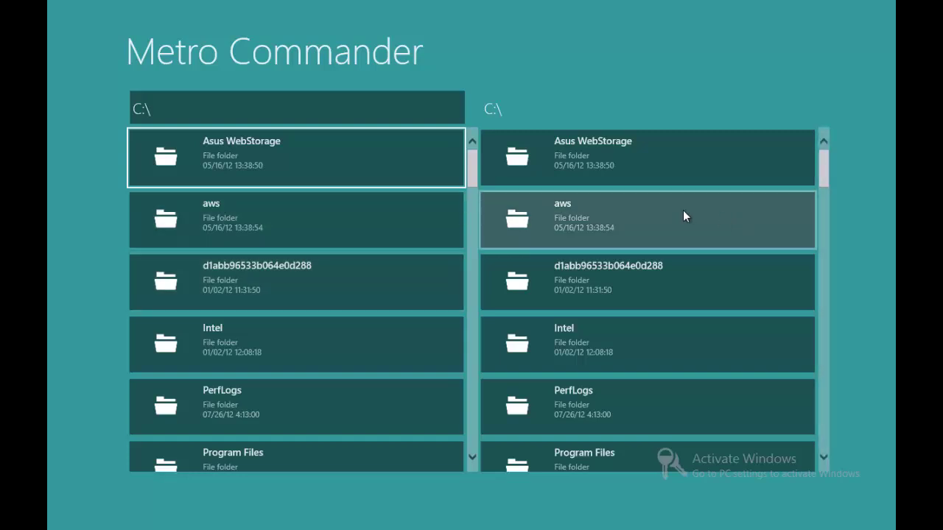
- Scroll through the right pane's C:\ files and folders
scroll(819, 166, down, 3)
scroll(736, 211, down, 6)
scroll(719, 231, down, 4)
scroll(799, 236, down, 6)
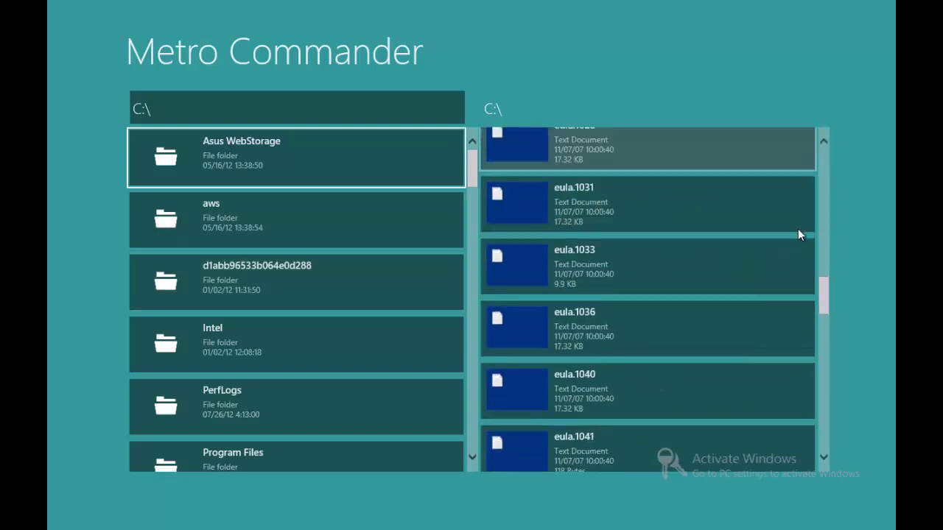
scroll(815, 311, down, 4)
scroll(703, 340, down, 5)
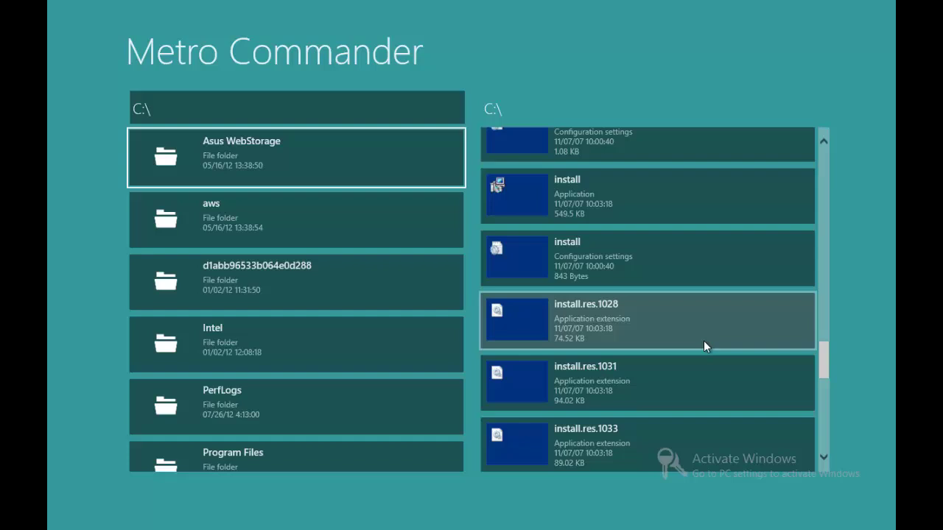
scroll(744, 335, up, 3)
scroll(798, 313, up, 2)
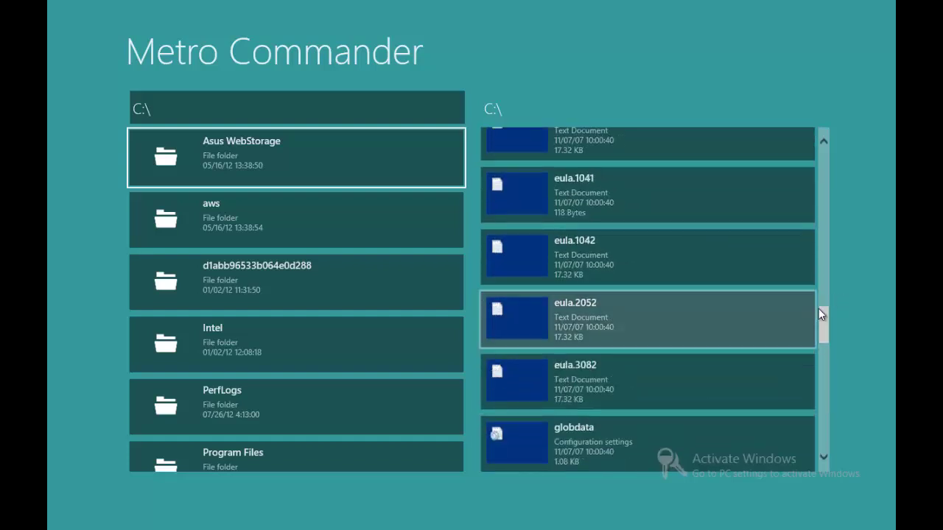
mouse_move(823, 316)
mouse_down()
mouse_move(835, 234)
mouse_move(829, 180)
mouse_move(840, 160)
mouse_up()
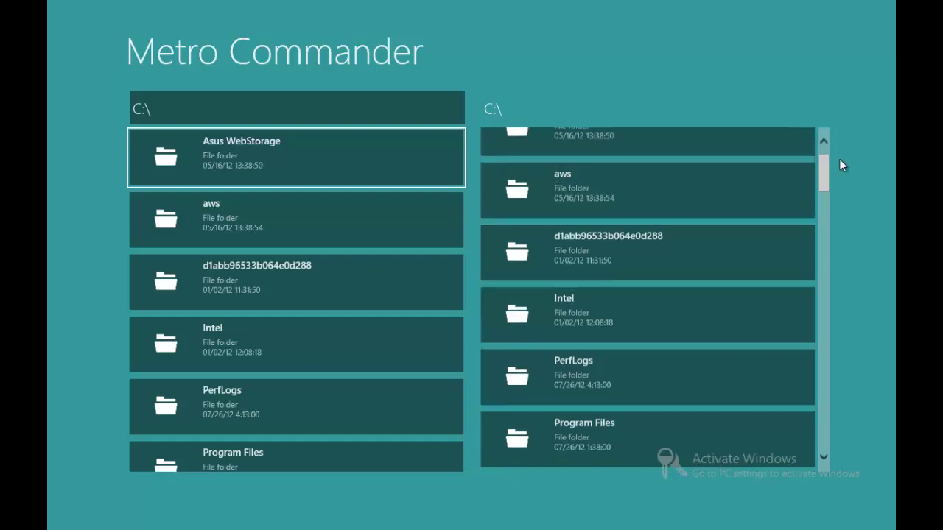
scroll(839, 159, down, 3)
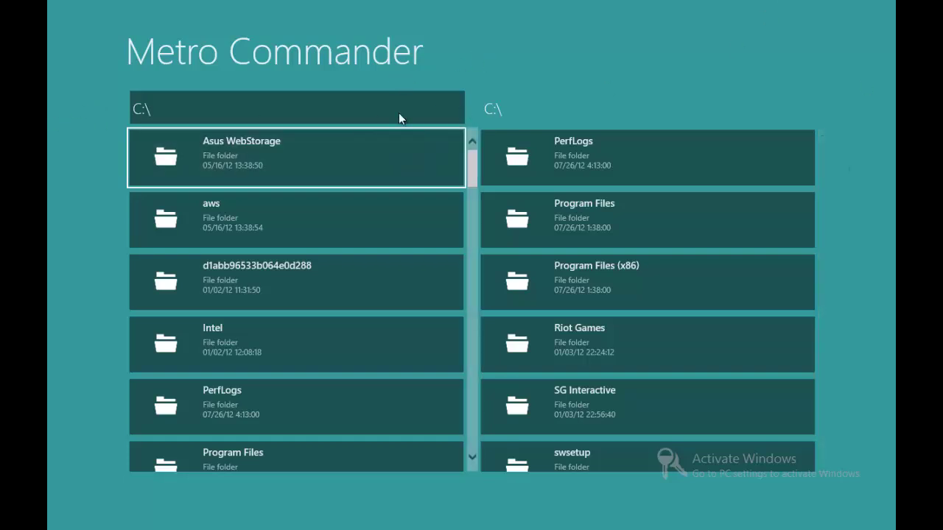
- Show SkyDrive contents in the right pane via the app bar, then open the local folder picker
right_click(471, 113)
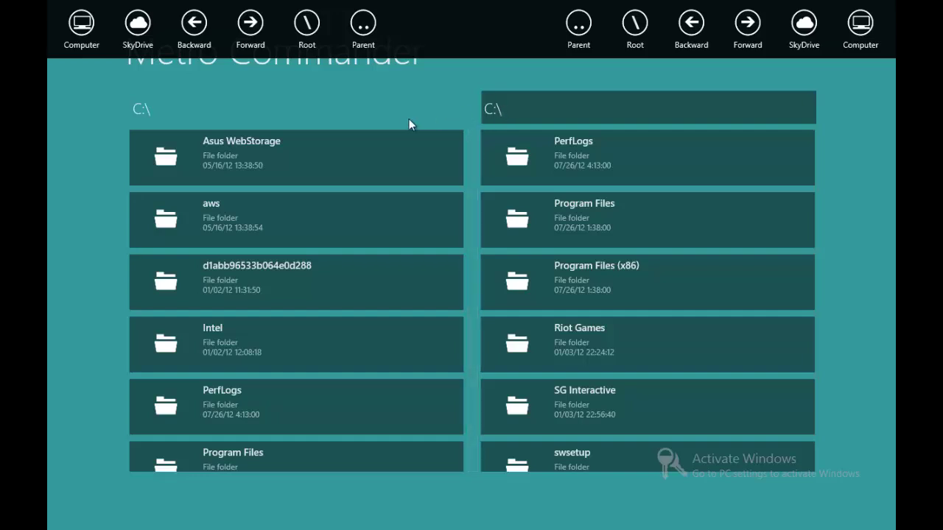
click(519, 140)
click(486, 103)
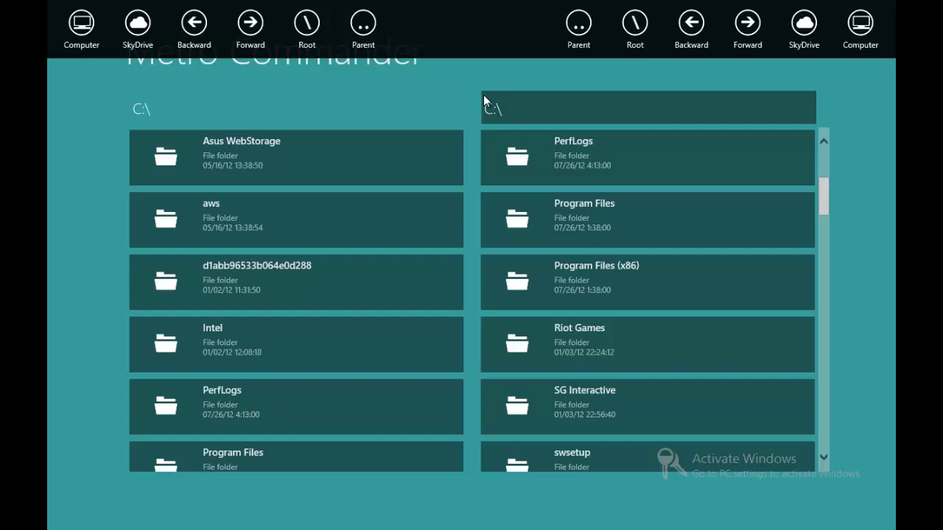
click(804, 23)
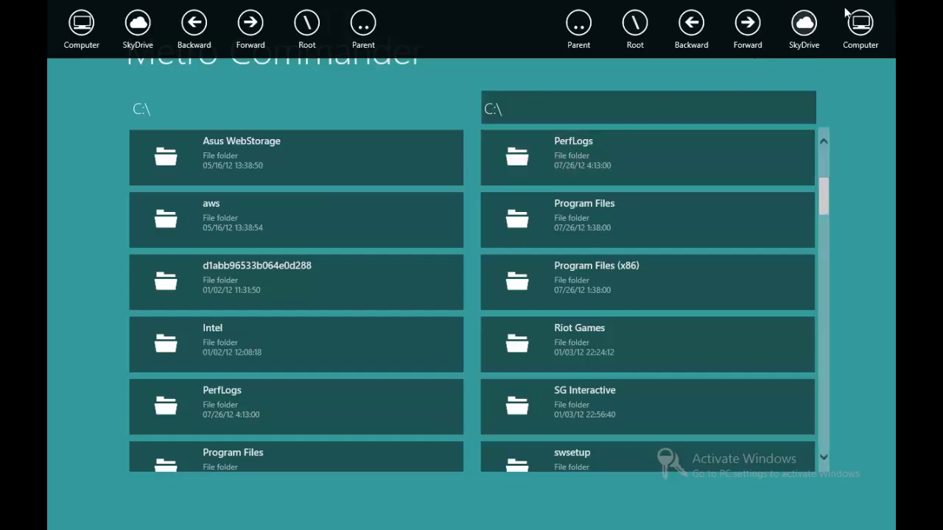
click(808, 26)
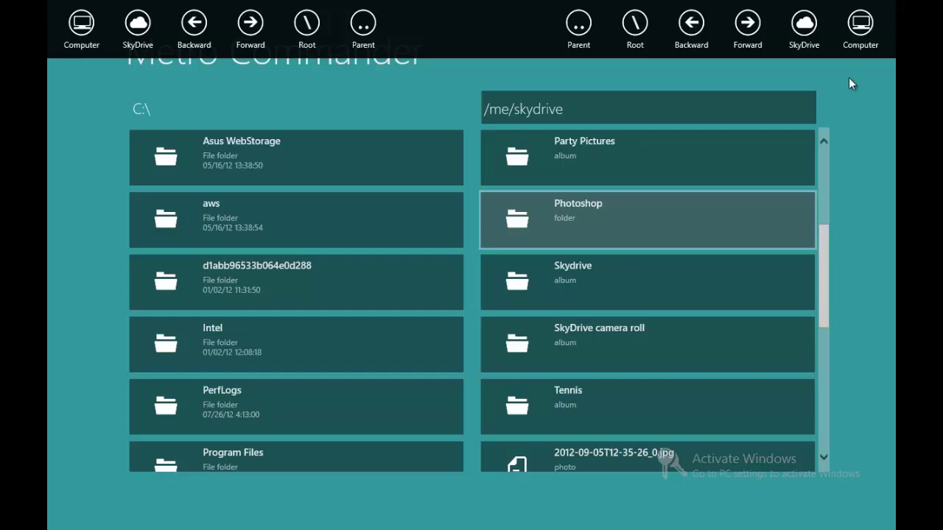
click(867, 26)
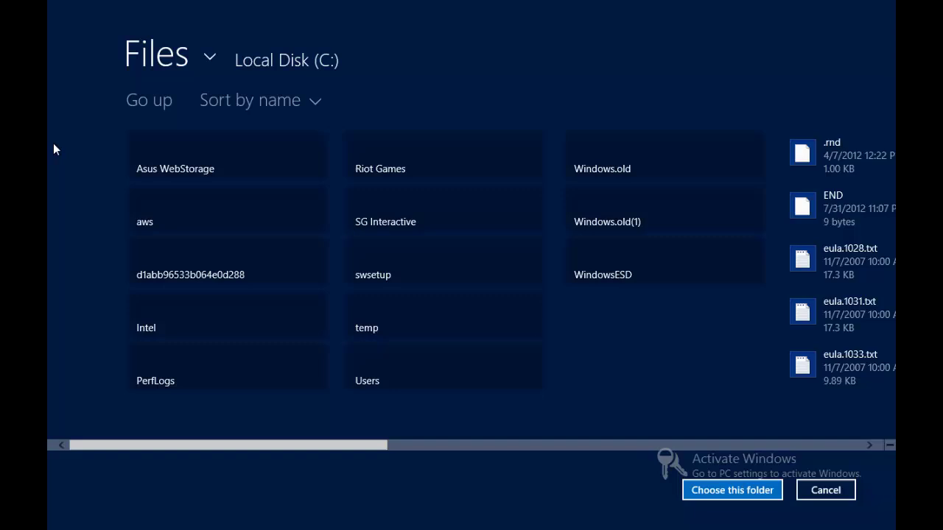
- Choose Riot Games\League of Legends as the right pane's folder and confirm with OK
scroll(50, 145, down, 1)
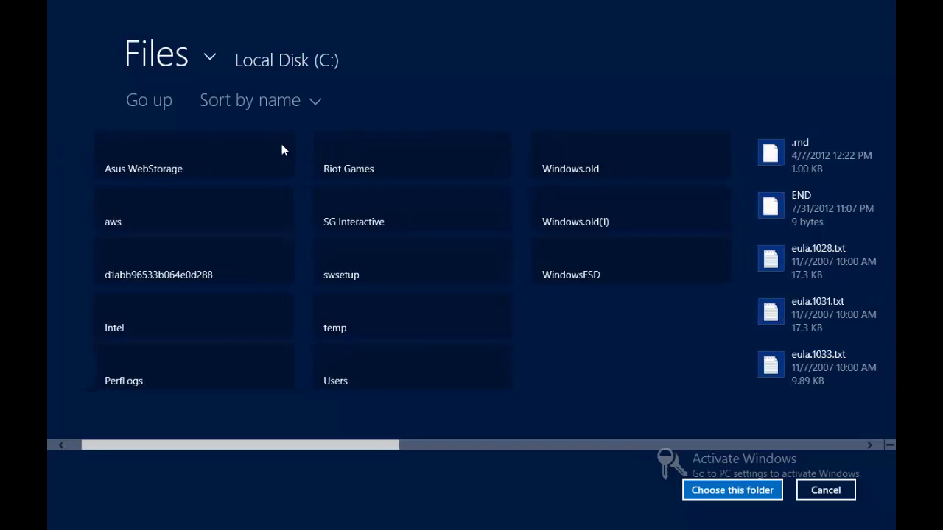
click(335, 153)
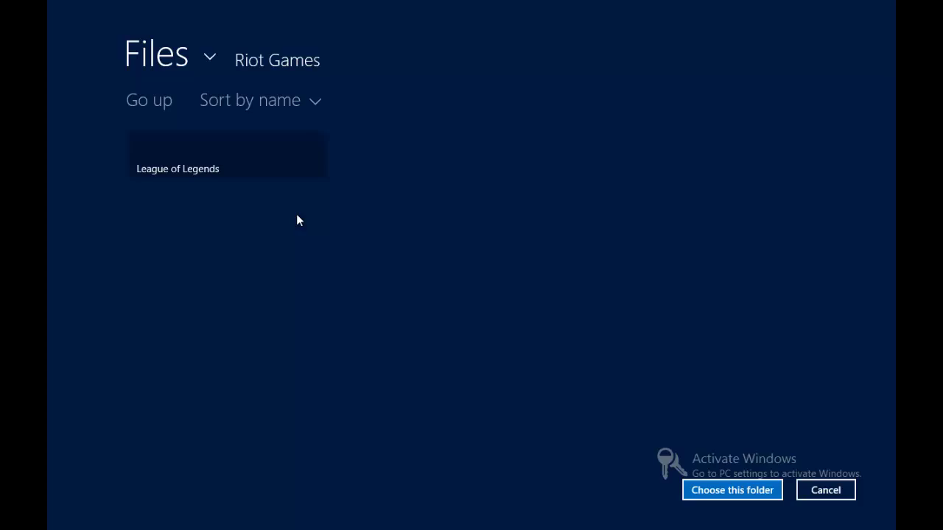
click(246, 174)
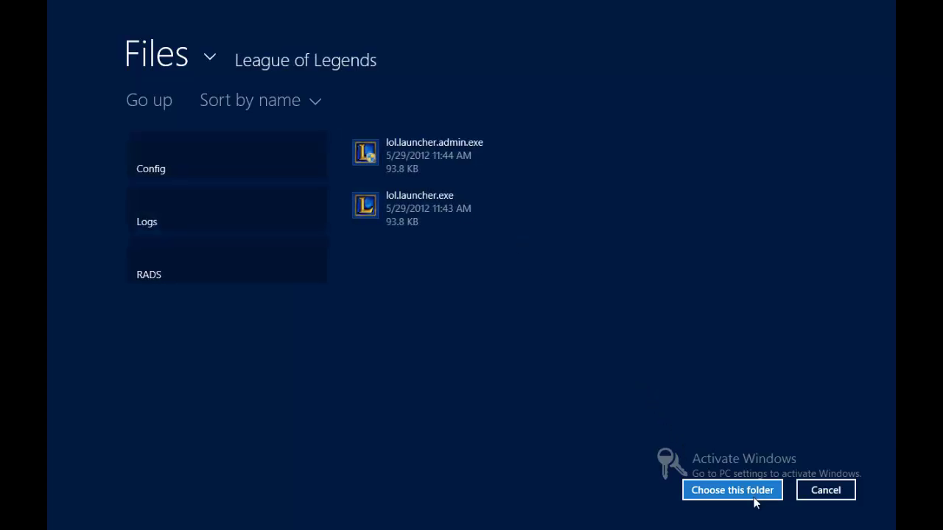
click(711, 498)
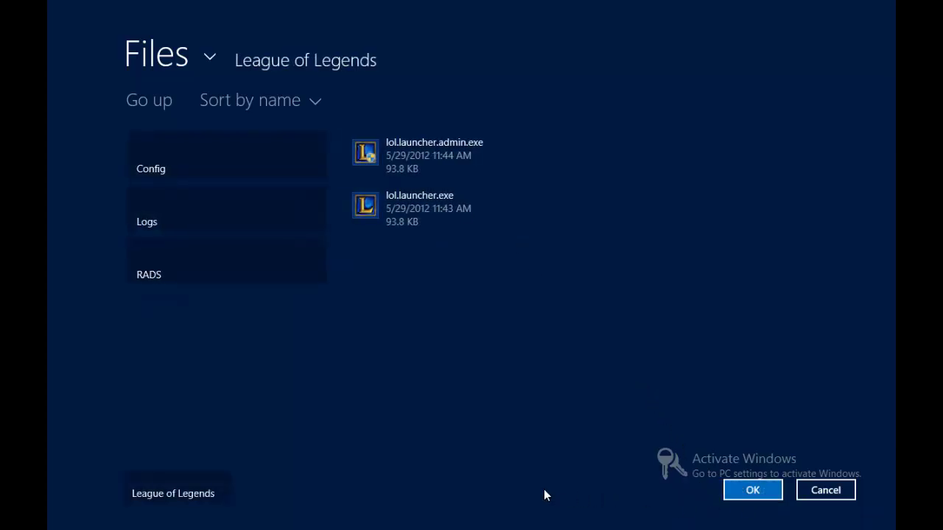
click(766, 496)
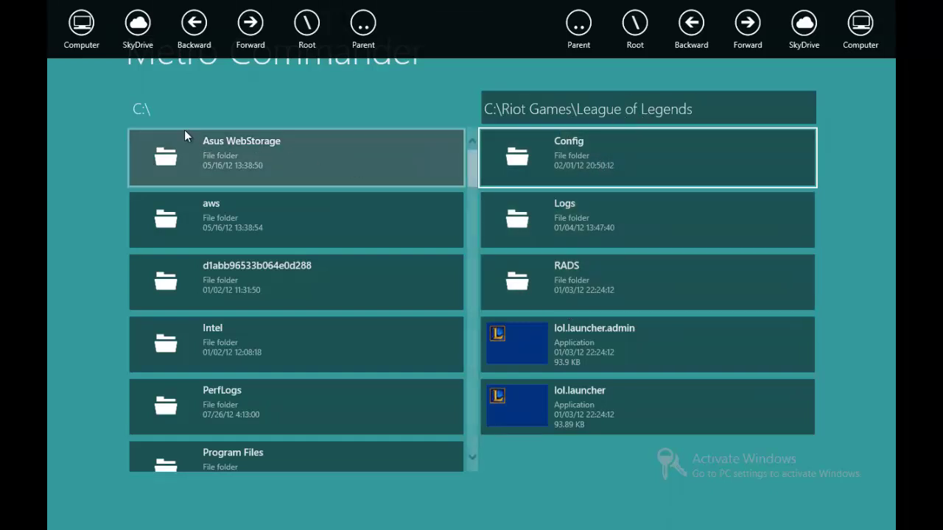
click(140, 109)
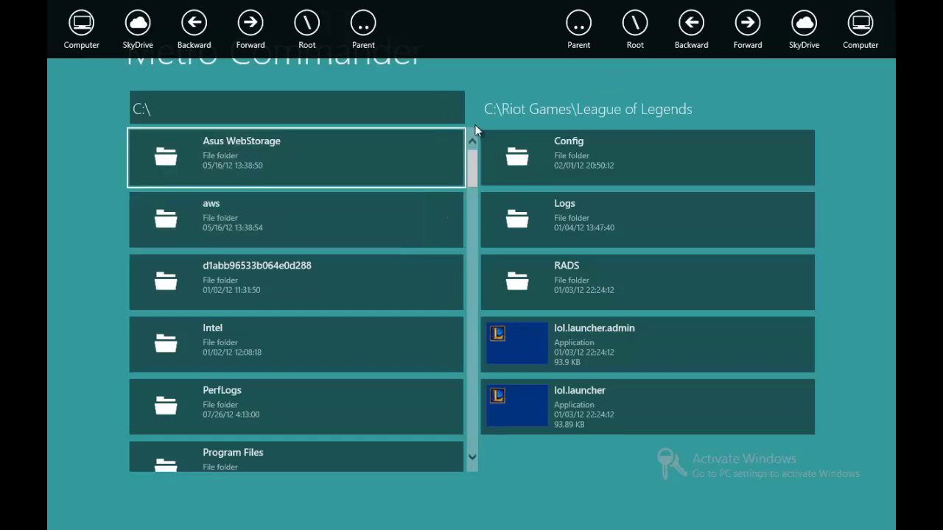
scroll(158, 268, down, 5)
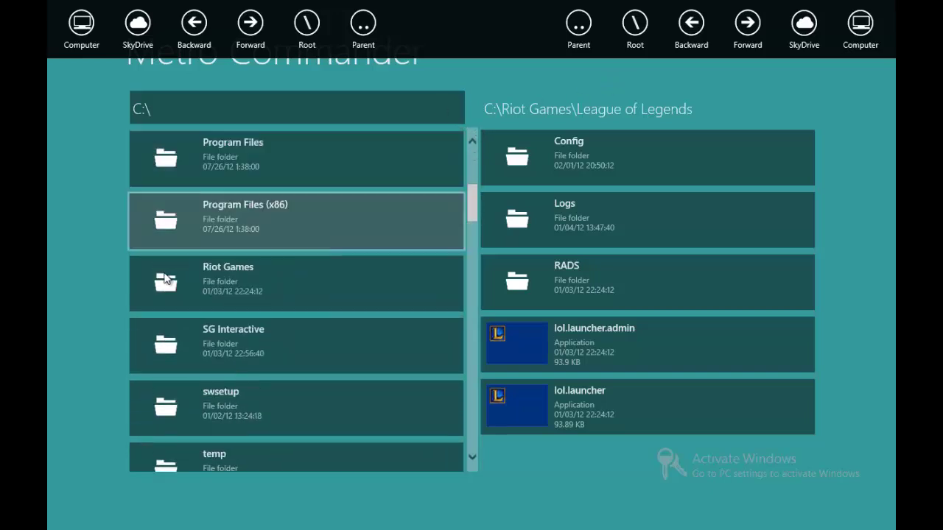
scroll(198, 287, down, 5)
scroll(198, 288, down, 5)
scroll(198, 288, up, 4)
scroll(197, 286, up, 5)
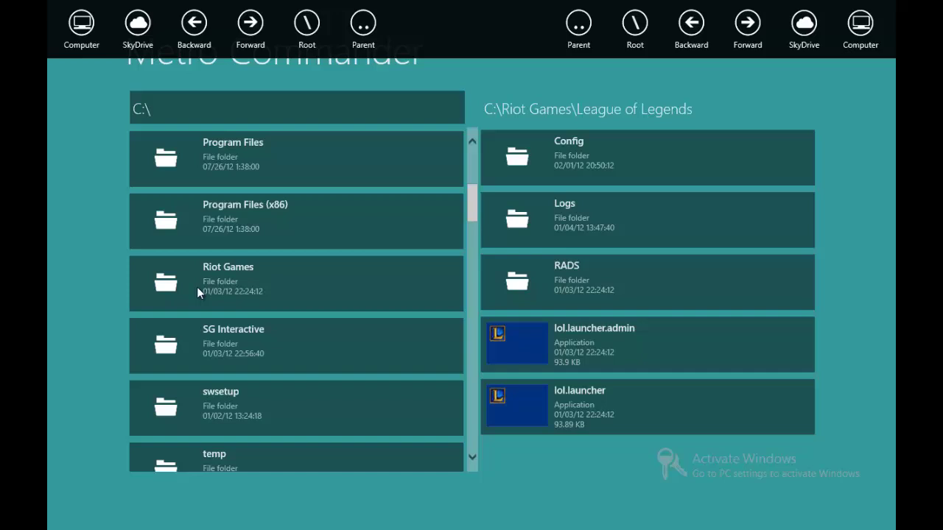
scroll(197, 286, up, 3)
scroll(197, 286, up, 1)
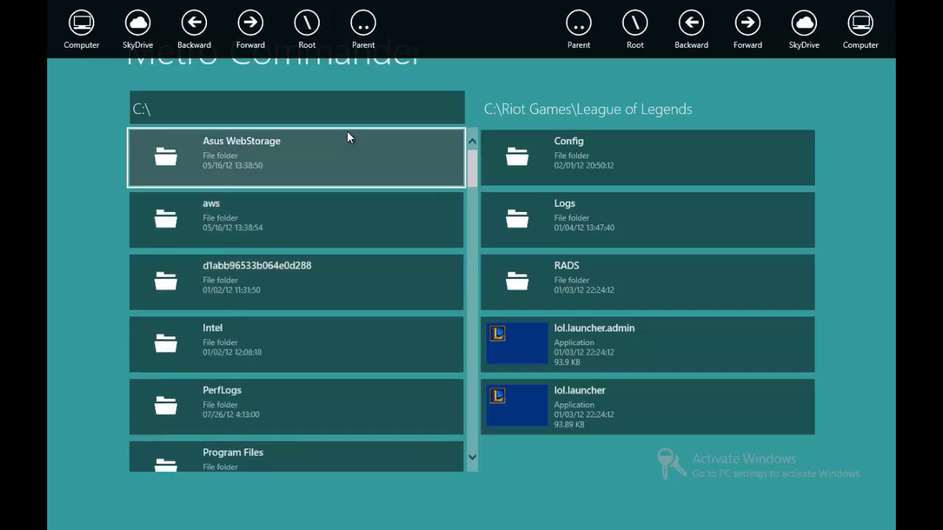
- Return the left pane to C:\, briefly open Intel, and go back to the root
click(306, 24)
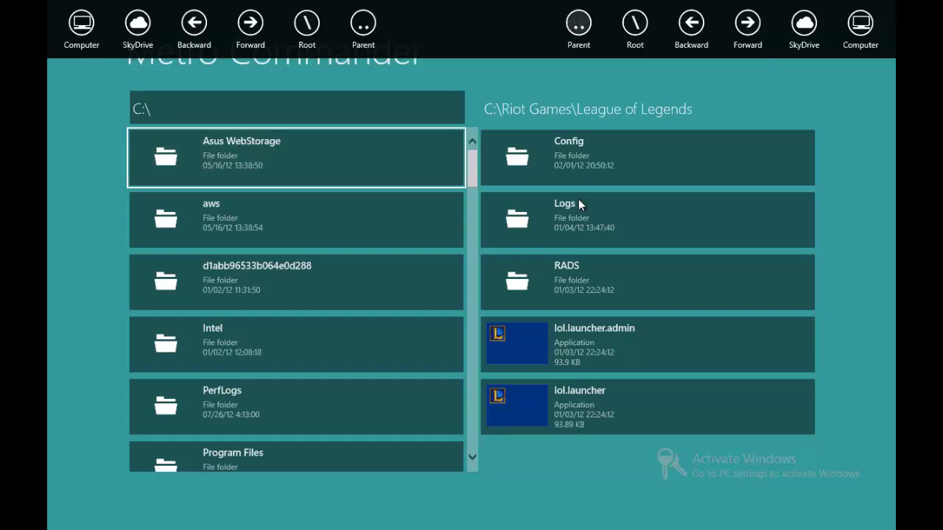
click(613, 338)
click(248, 343)
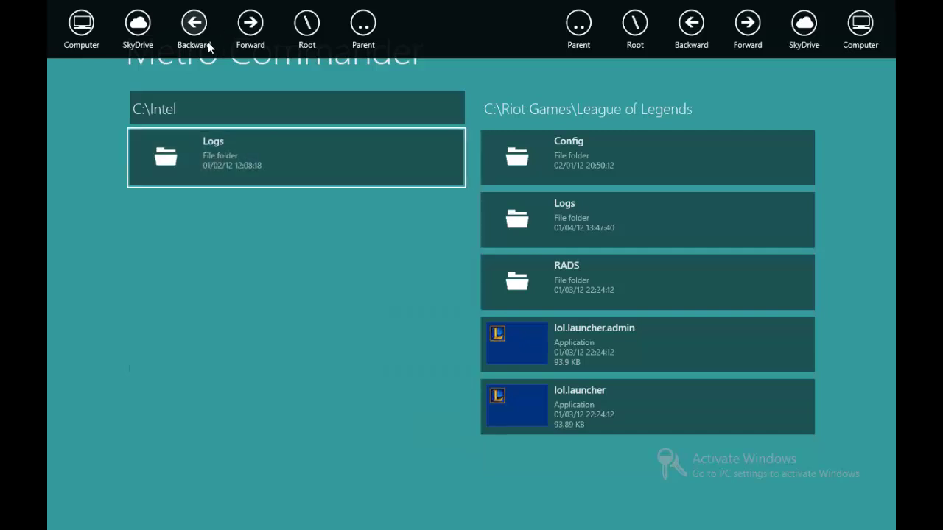
click(202, 29)
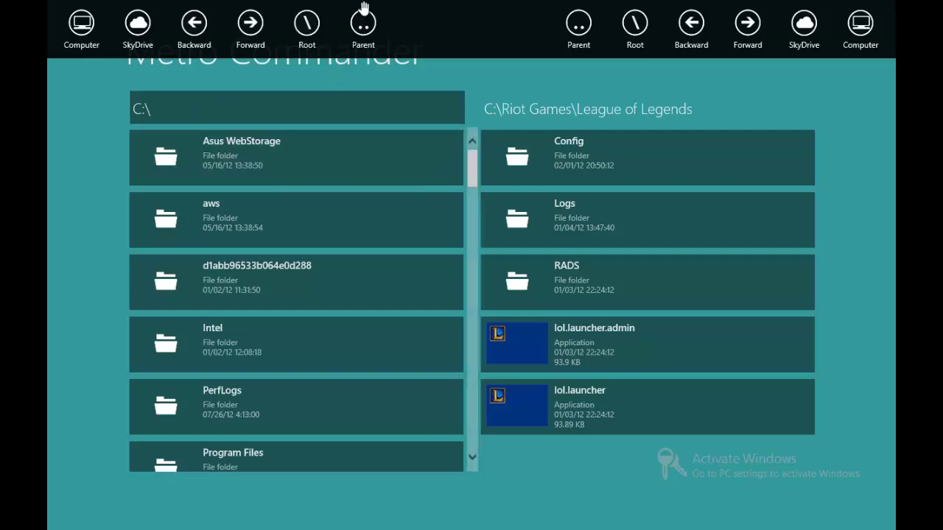
click(368, 27)
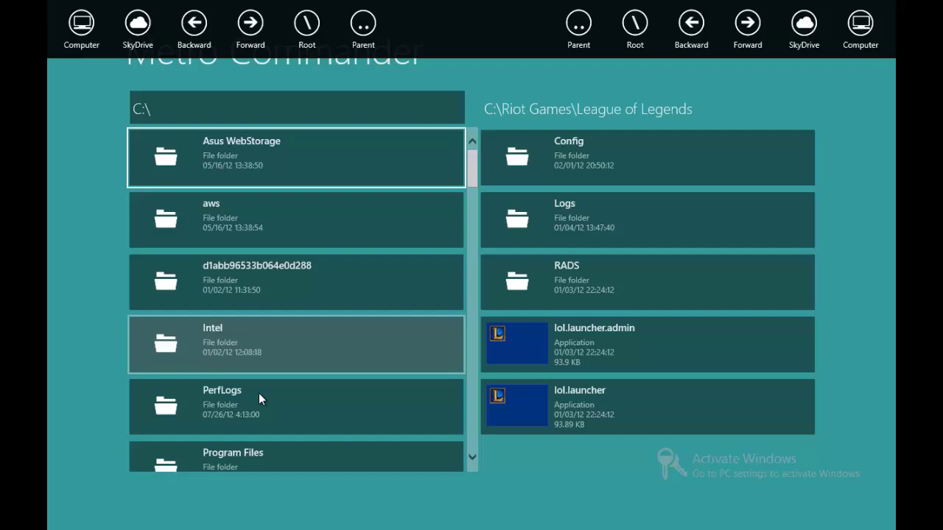
- Open Program Files in the left pane, visit Adobe, and return to C:\Program Files
click(242, 450)
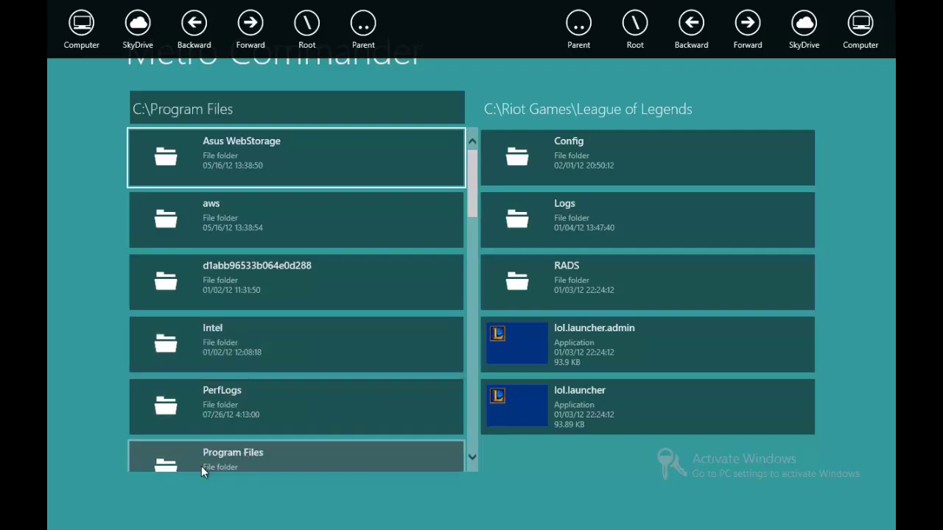
click(374, 29)
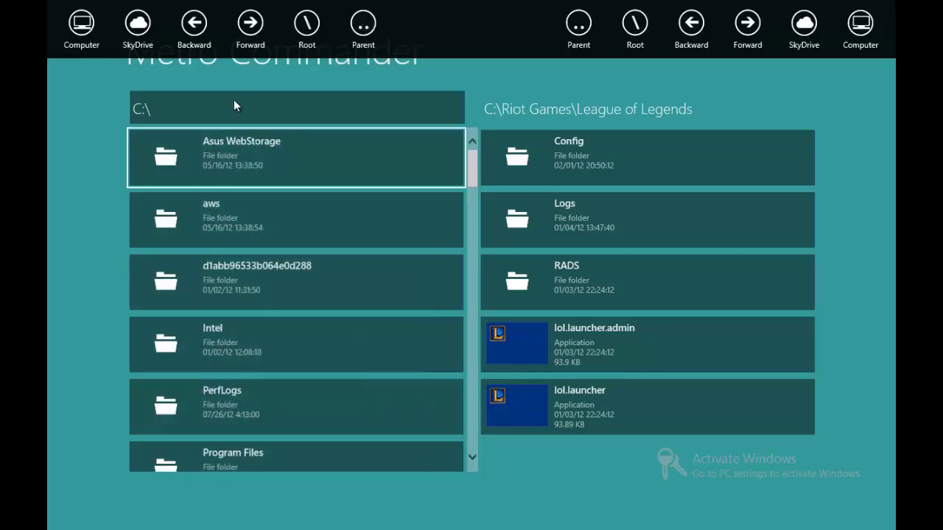
click(233, 460)
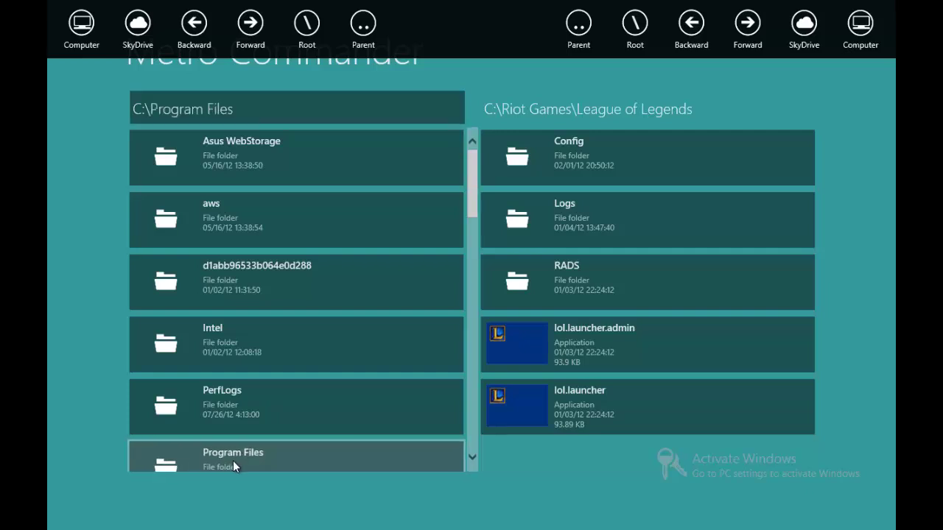
click(266, 156)
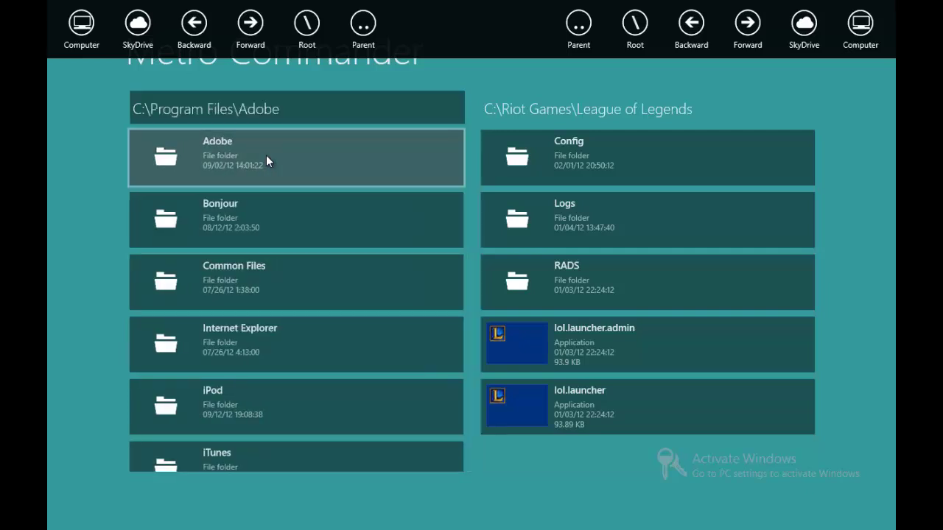
click(365, 25)
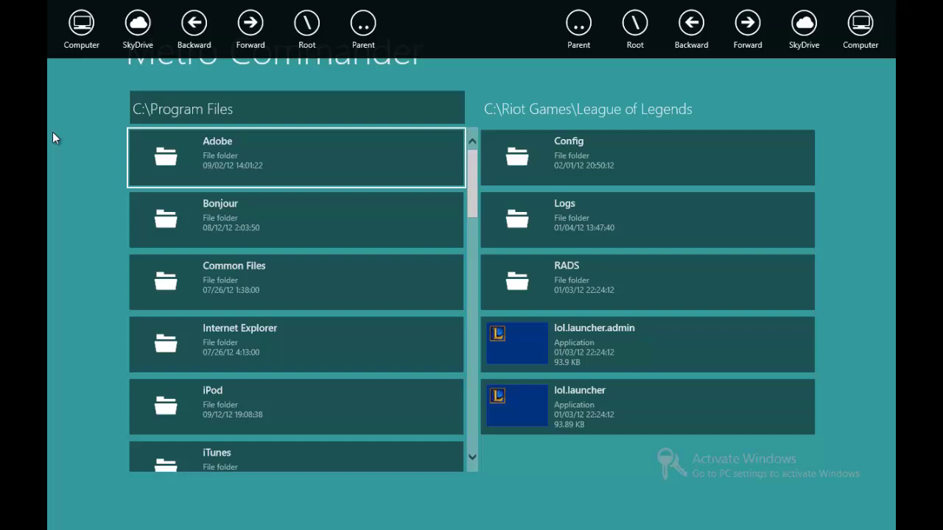
right_click(65, 207)
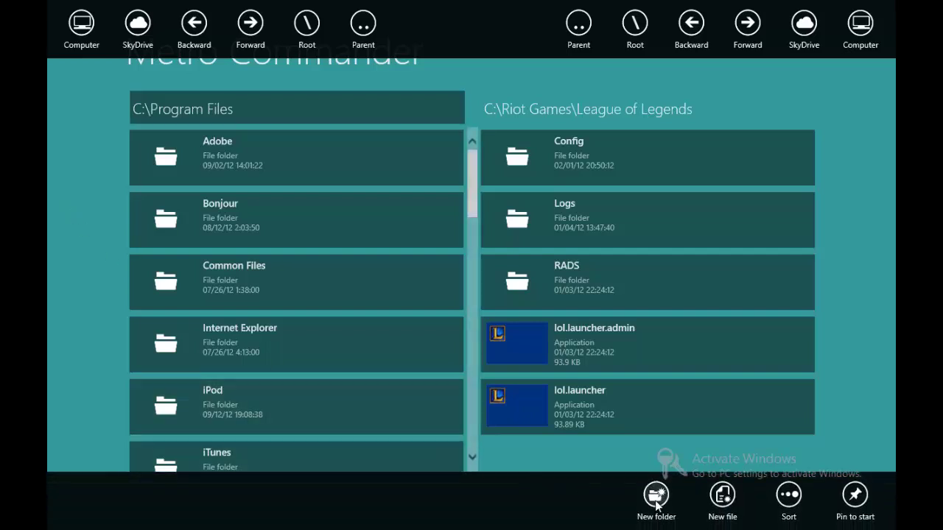
click(788, 498)
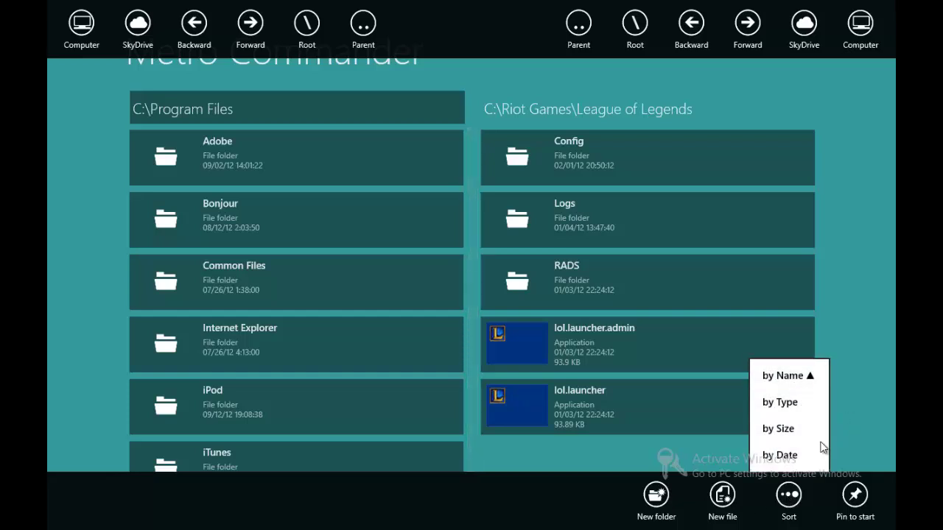
click(740, 501)
click(726, 497)
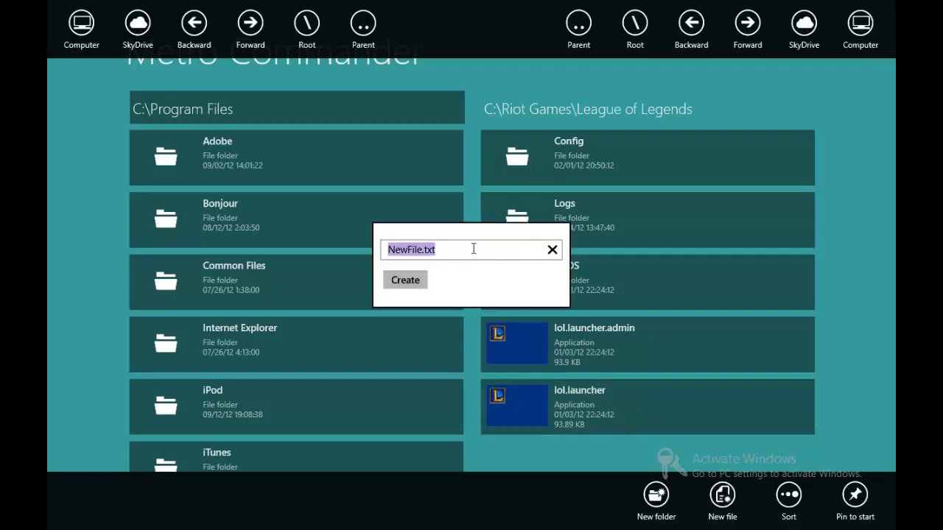
click(475, 249)
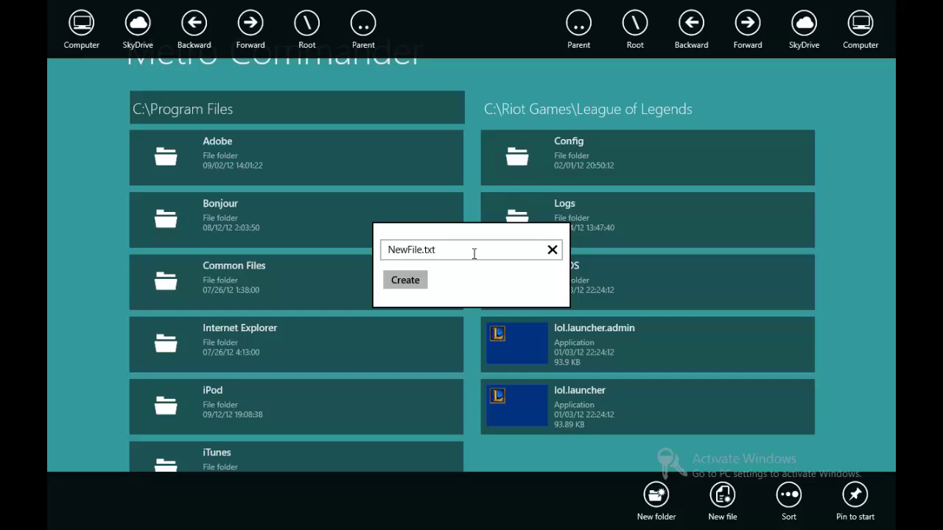
key(Return)
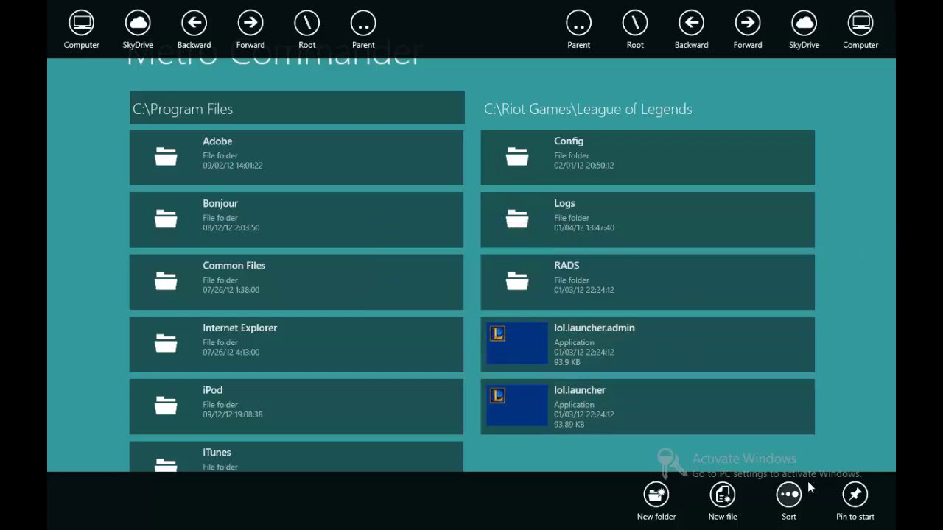
- Open Config in the right pane and try Pin to start, cancelling without pinning
click(858, 108)
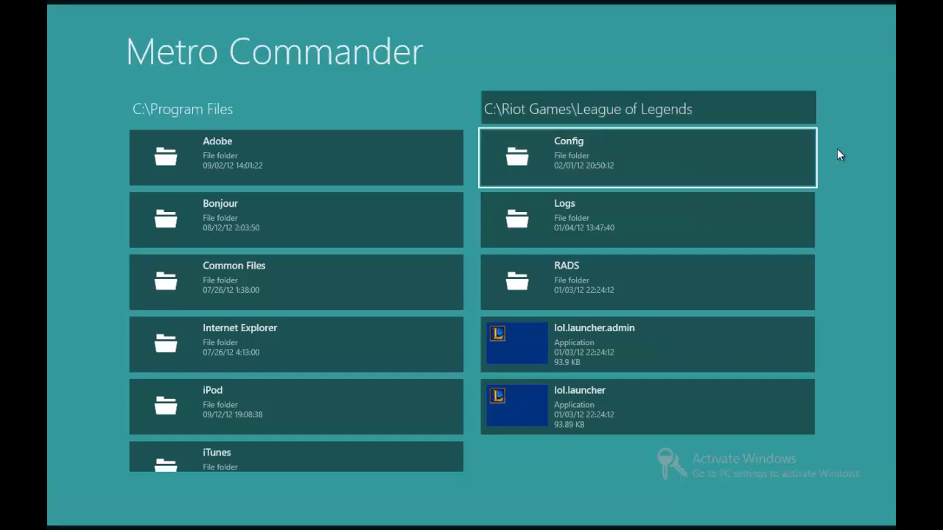
click(649, 144)
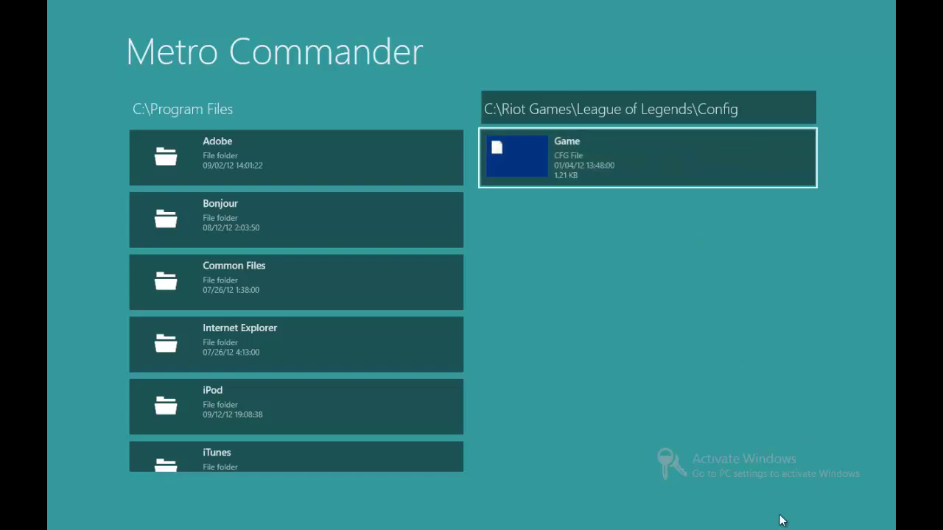
right_click(777, 431)
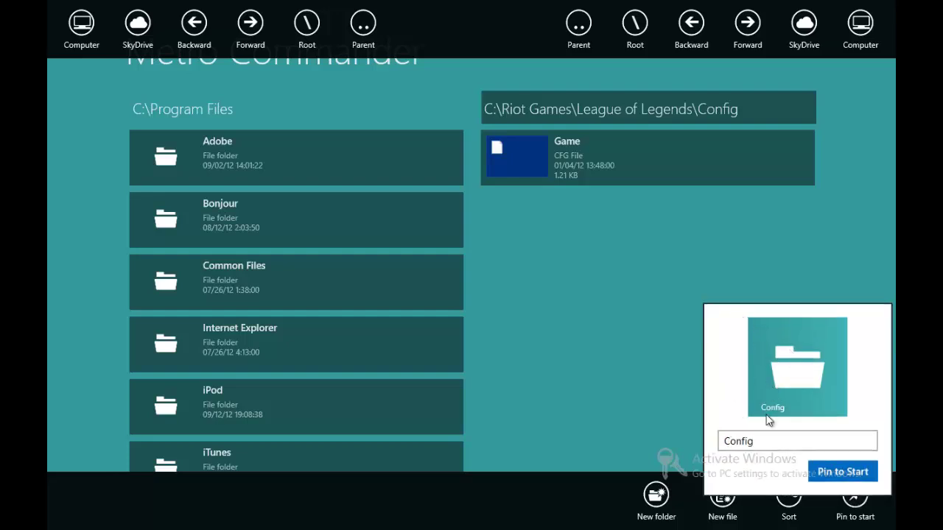
click(772, 439)
click(616, 389)
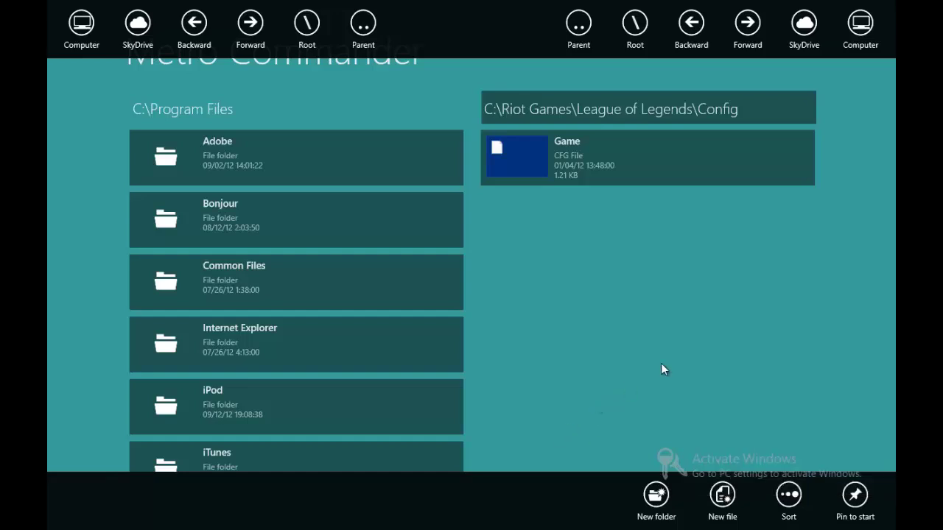
click(651, 313)
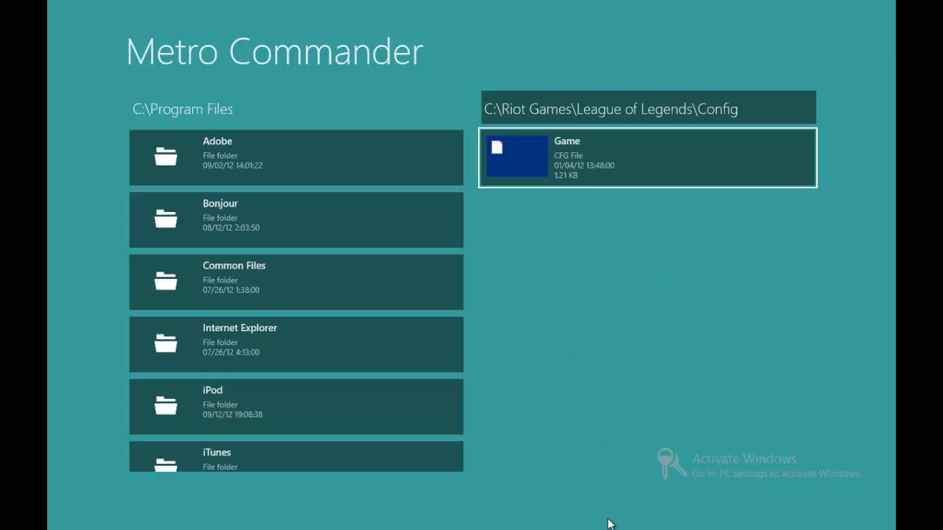
- Move the right pane up to League of Legends, reopen Config, then step back
right_click(584, 2)
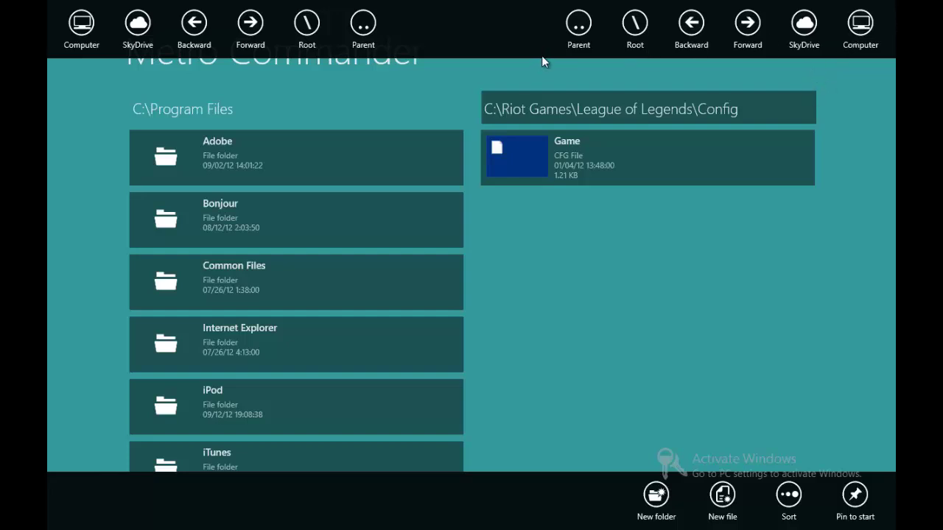
click(579, 25)
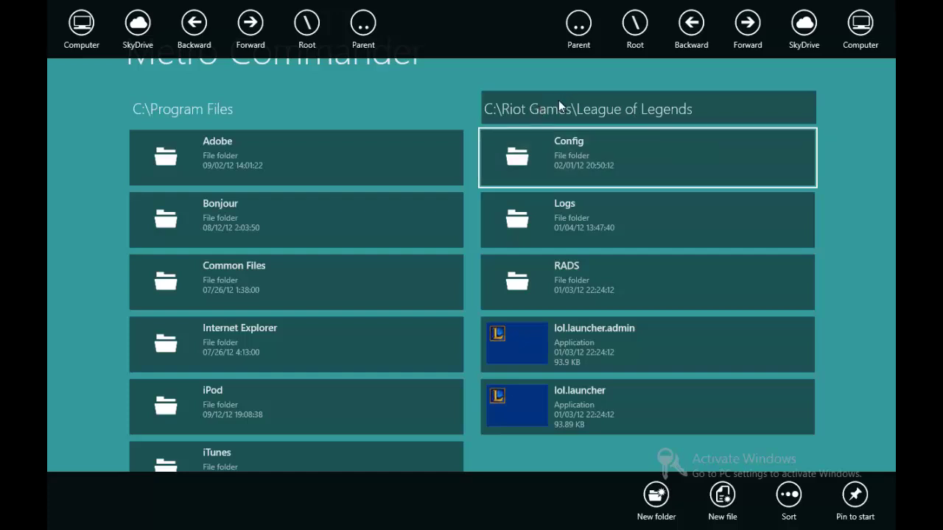
click(573, 149)
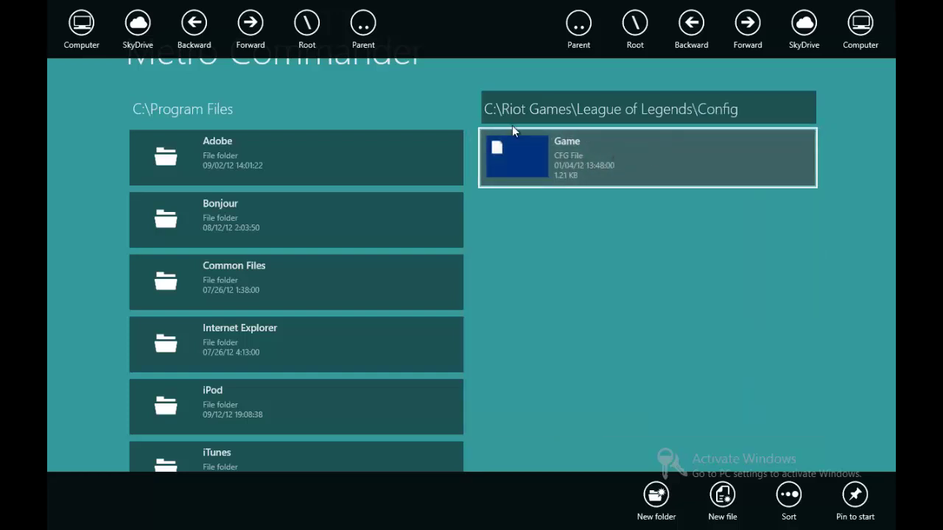
click(691, 25)
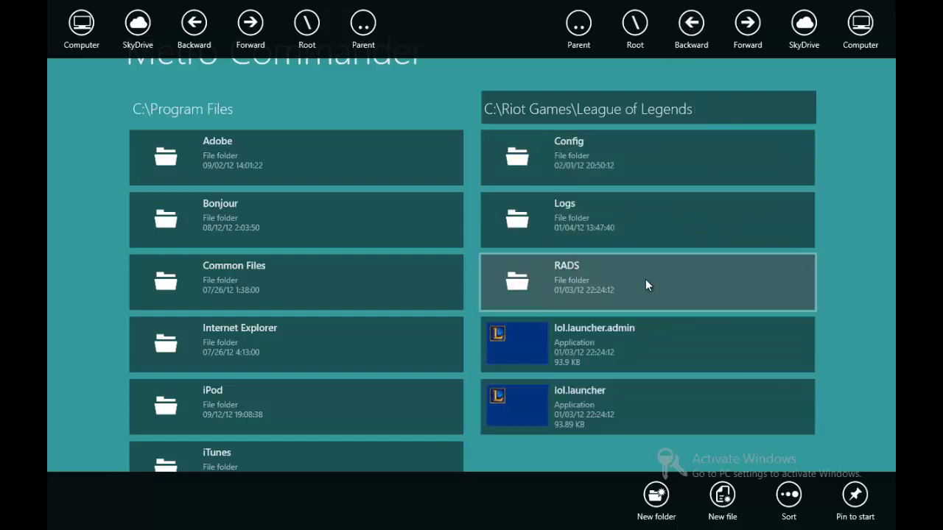
- Browse Logs and Game - R3d Logs in the right pane, then return to League of Legends
click(640, 230)
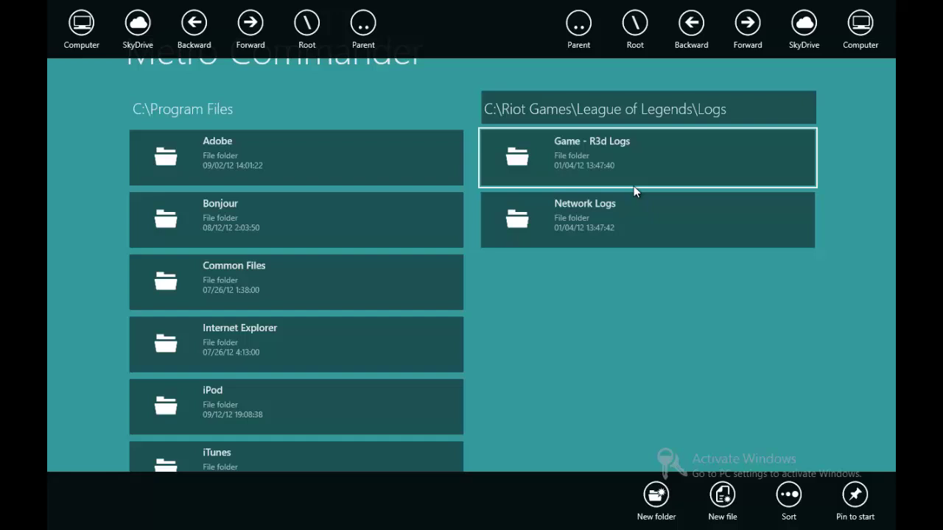
click(628, 145)
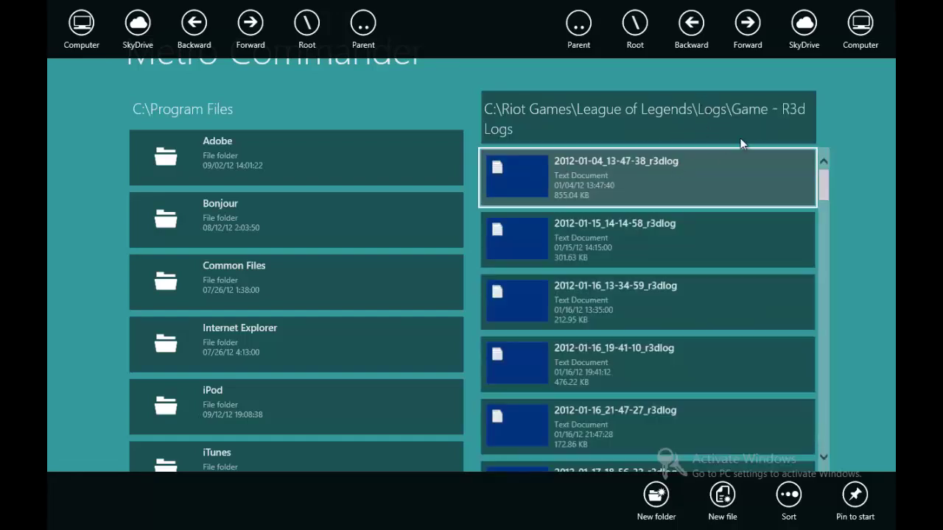
click(585, 24)
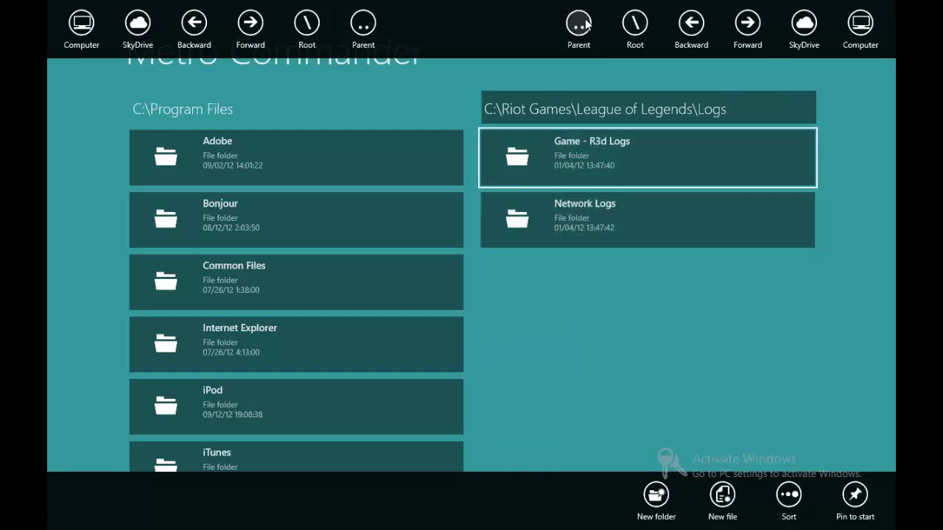
click(585, 25)
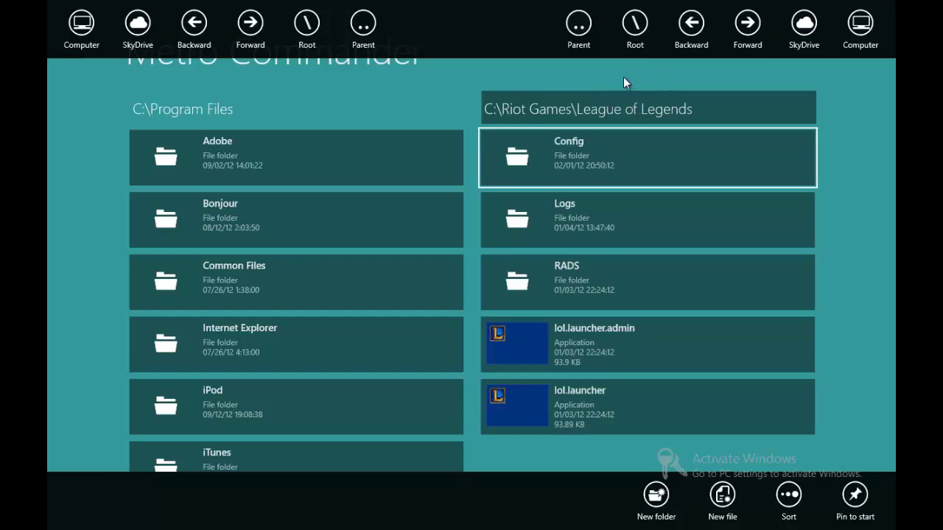
click(579, 24)
- Click empty space to dismiss the top and bottom command bars
click(440, 118)
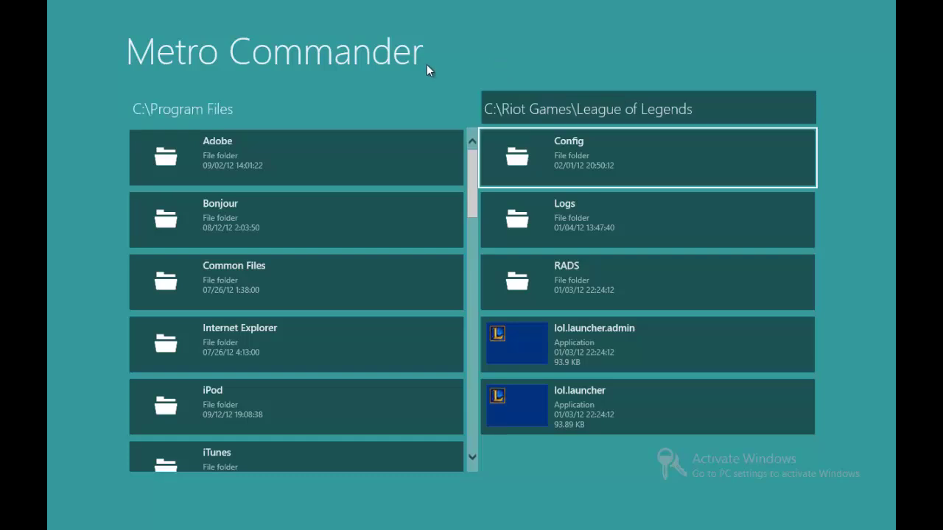